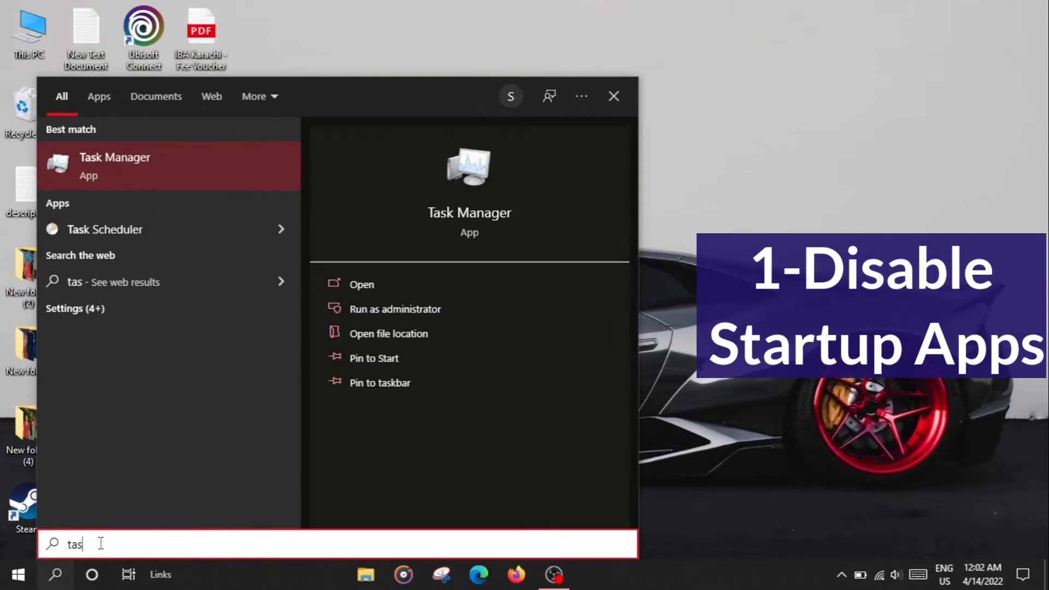
Step: Launch Task Manager, maximize its window and show the list of startup apps
{"action": "key", "text": "Return"}
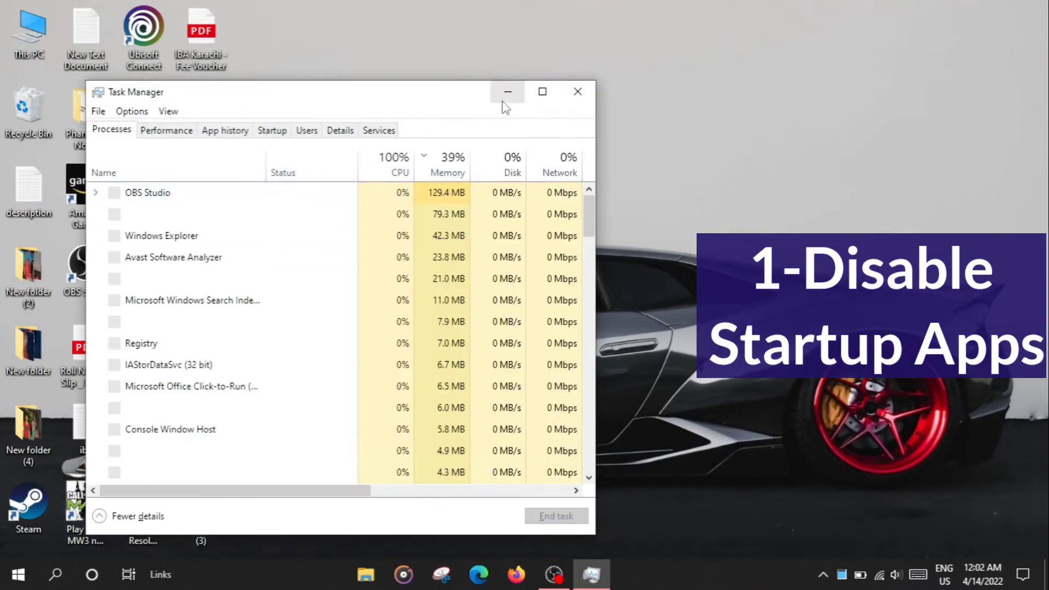
{"action": "left_click", "coordinate": [549, 93]}
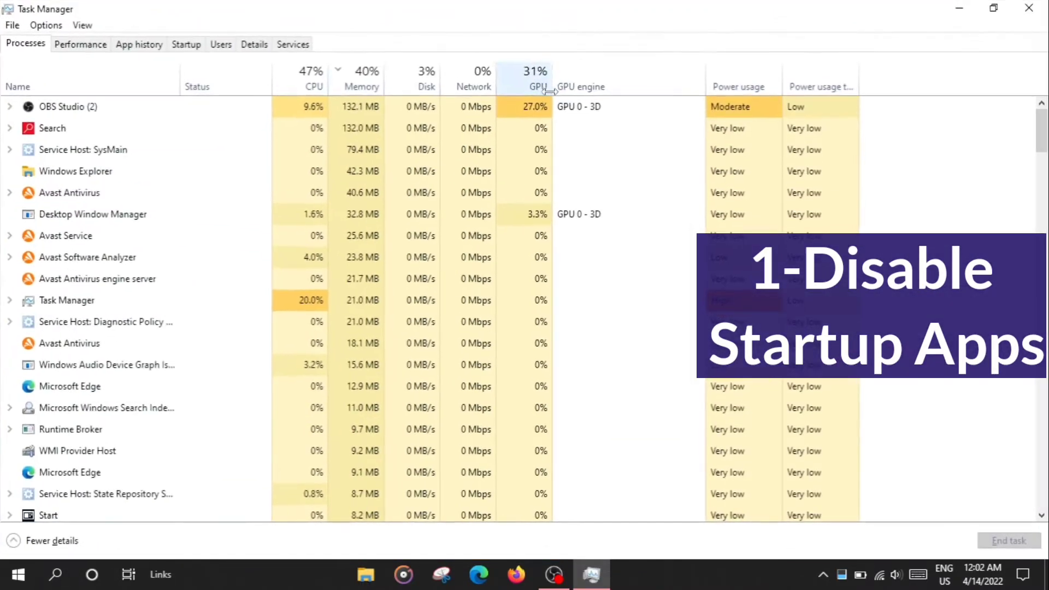
{"action": "left_click", "coordinate": [188, 47]}
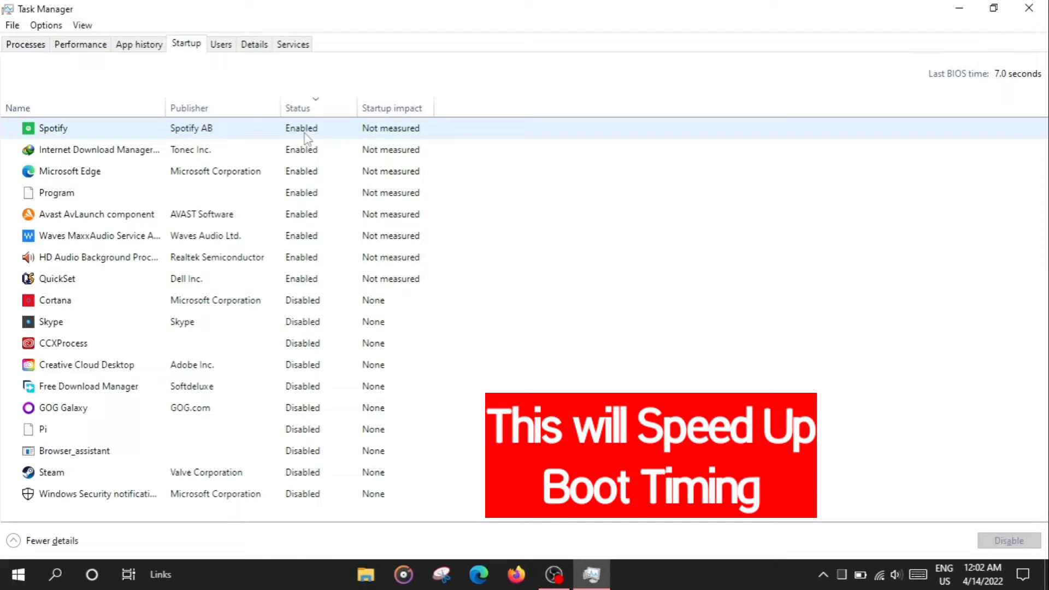
Step: Disable Spotify, Internet Download Manager and Microsoft Edge at startup, and close Task Manager
{"action": "right_click", "coordinate": [305, 136]}
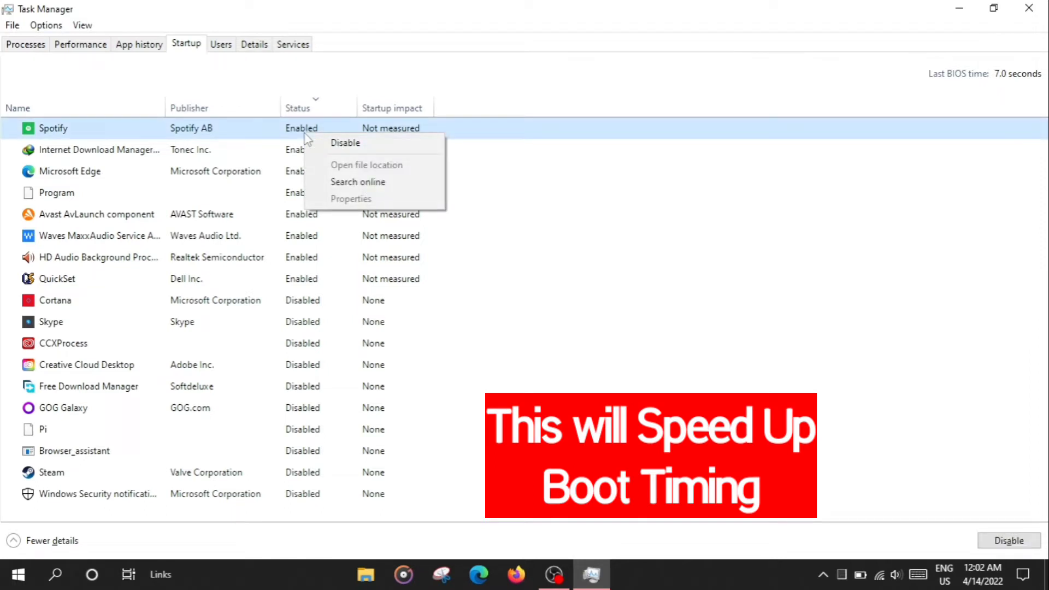
{"action": "left_click", "coordinate": [337, 145]}
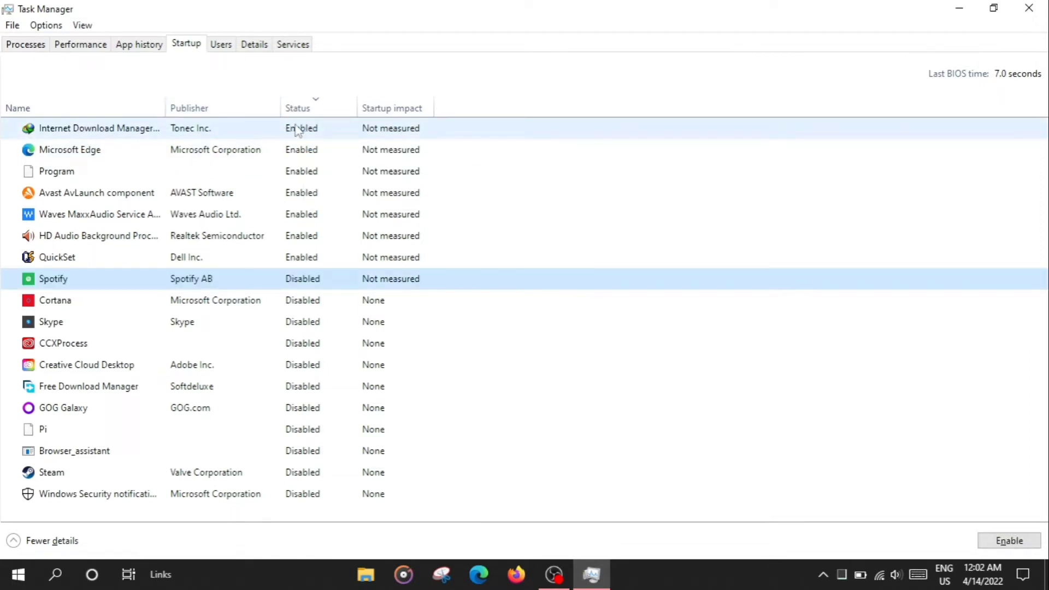
{"action": "right_click", "coordinate": [300, 132]}
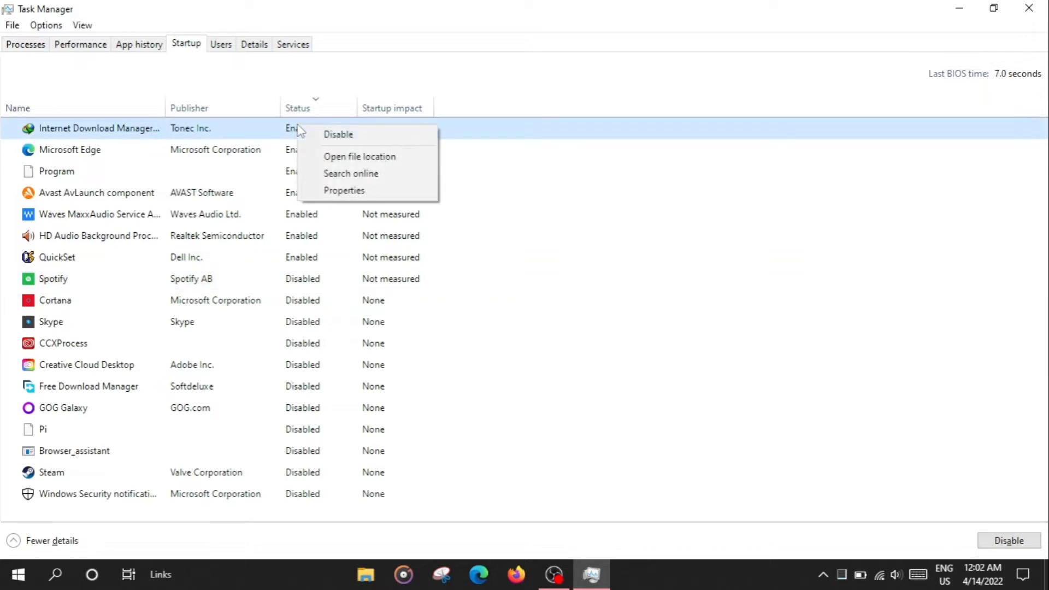
{"action": "left_click", "coordinate": [330, 136]}
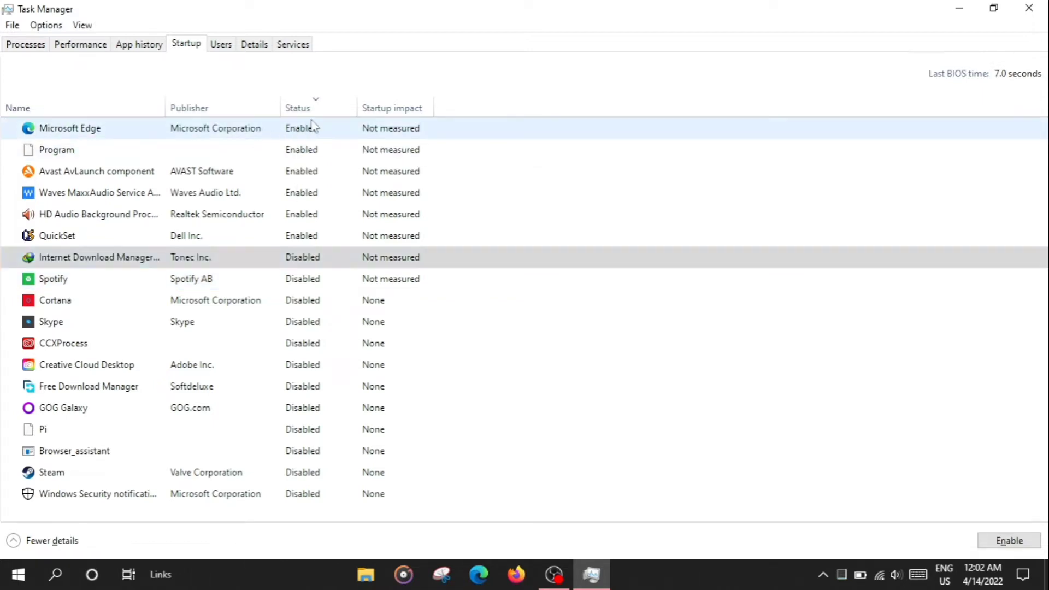
{"action": "right_click", "coordinate": [313, 126]}
{"action": "left_click", "coordinate": [350, 131]}
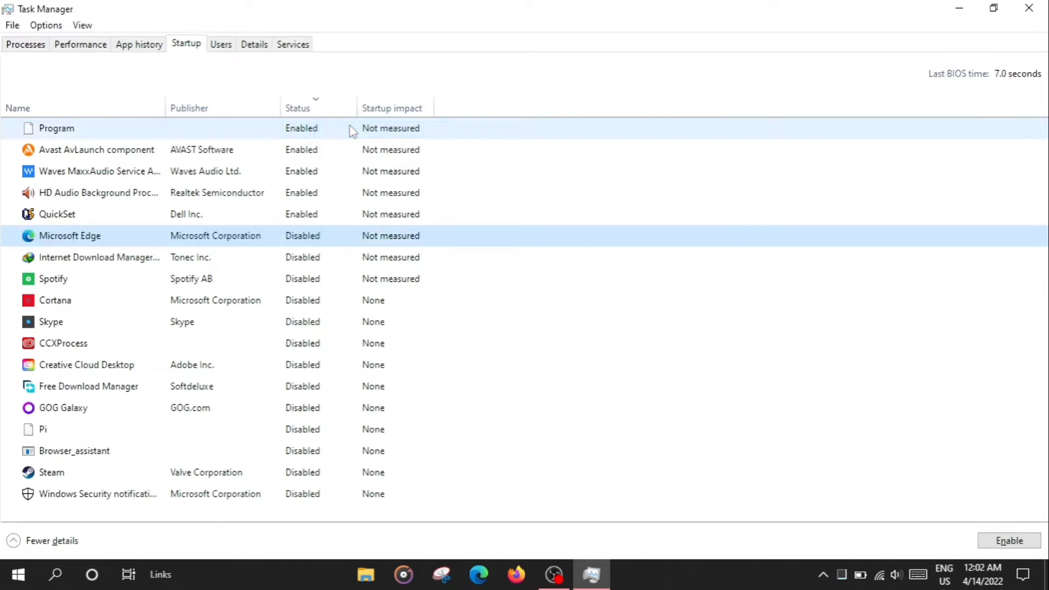
{"action": "left_click", "coordinate": [1019, 8]}
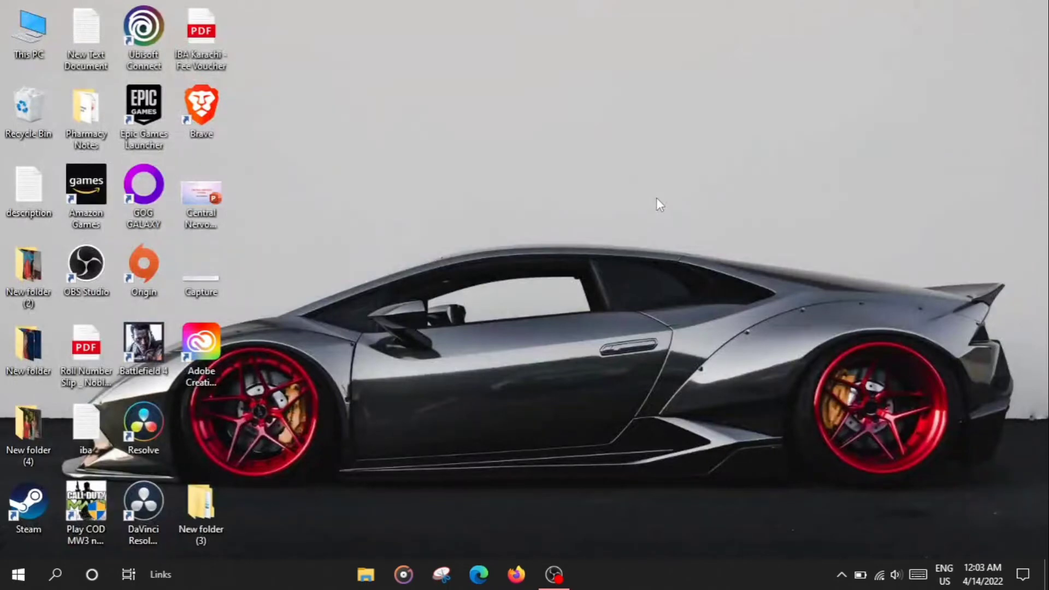
Step: Search Windows for run and open the Run dialog
{"action": "left_click", "coordinate": [45, 586]}
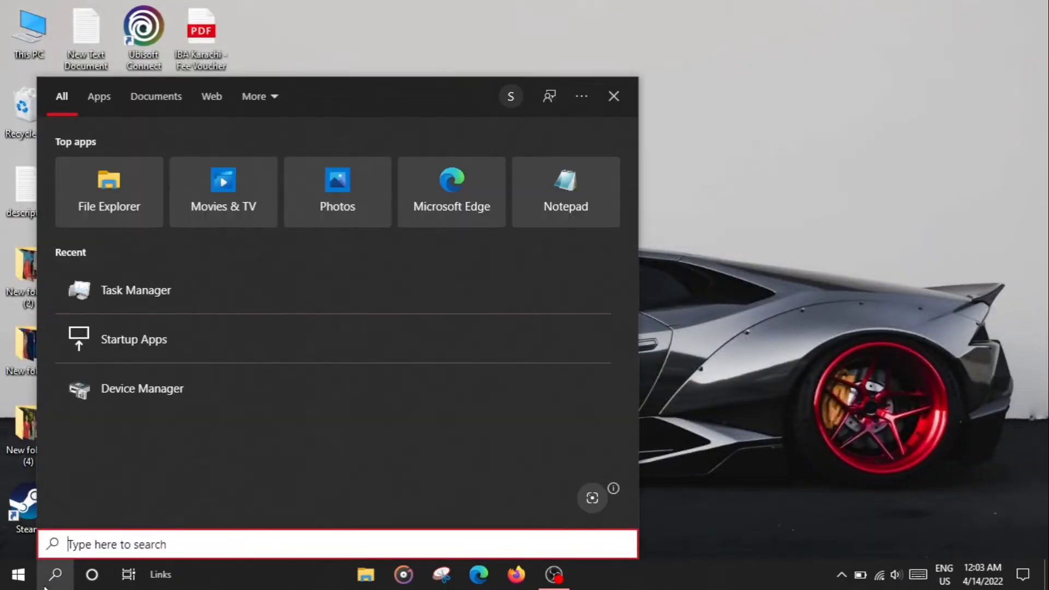
{"action": "type", "text": "r"}
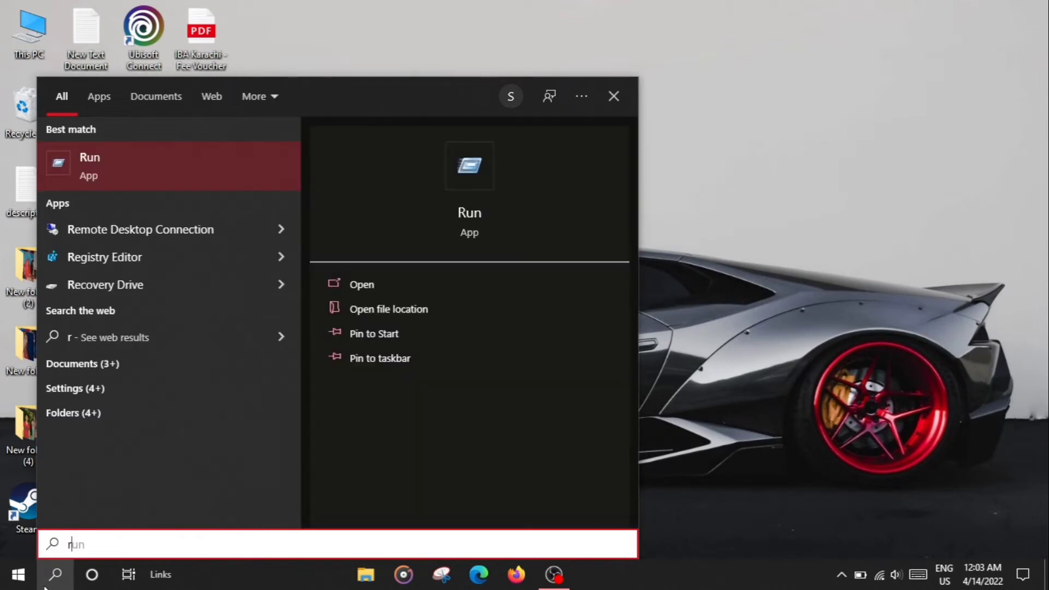
{"action": "type", "text": "un"}
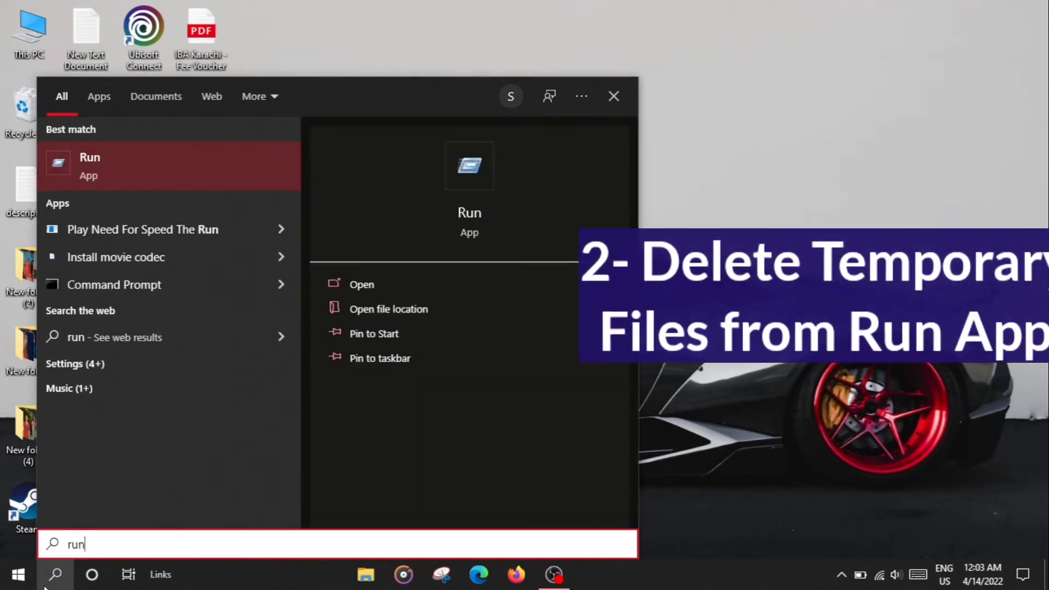
{"action": "key", "text": "Return"}
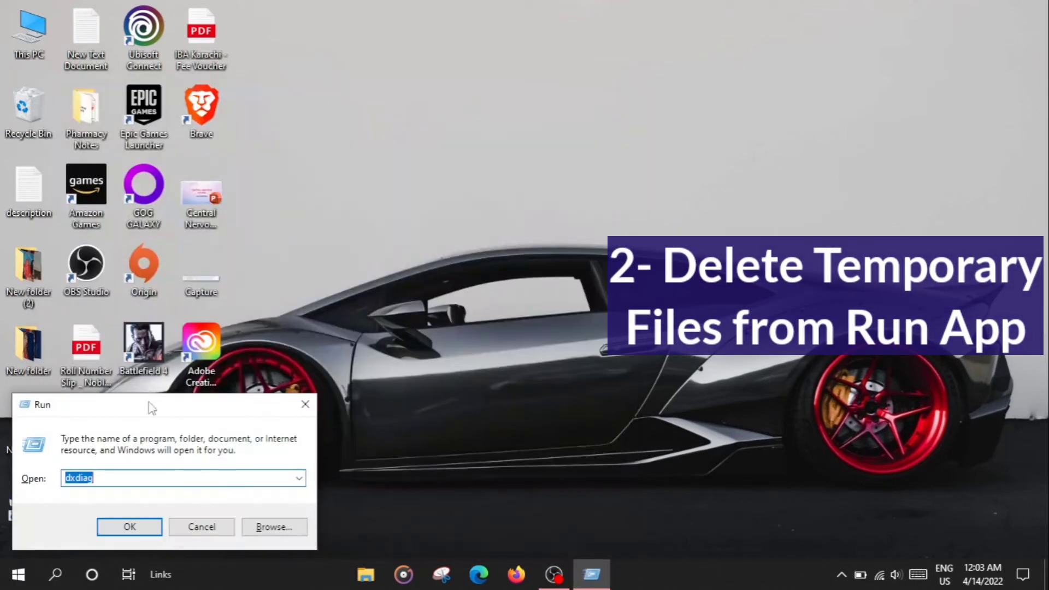
Step: Run the command temp to open the Windows Temp folder, granting permanent access to it
{"action": "type", "text": "dxdi"}
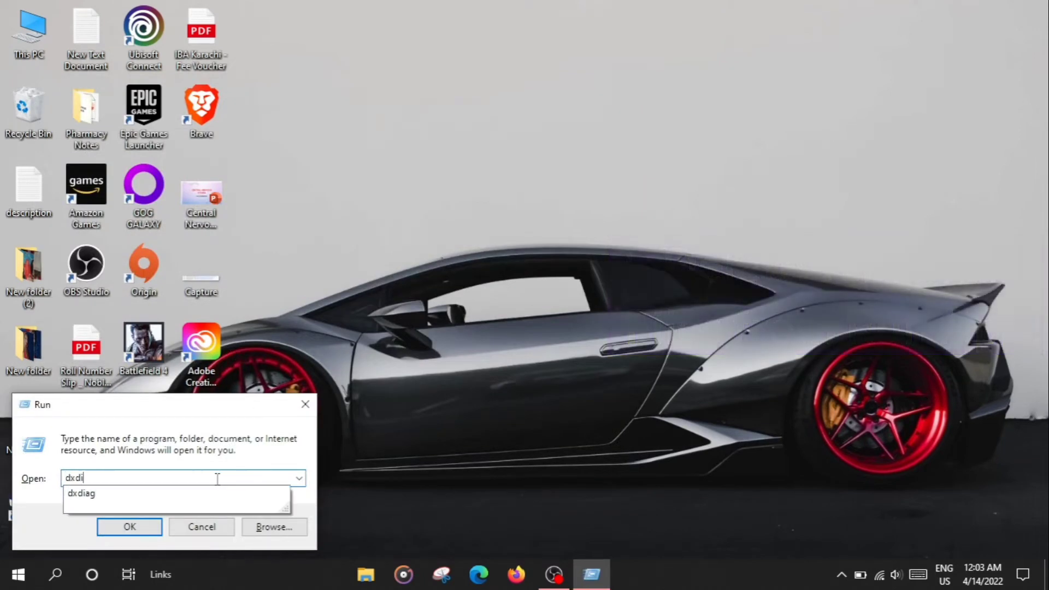
{"action": "key", "text": "BackSpace"}
{"action": "key", "text": "BackSpace"}
{"action": "key", "text": "BackSpace"}
{"action": "key", "text": "BackSpace"}
{"action": "type", "text": "tem"}
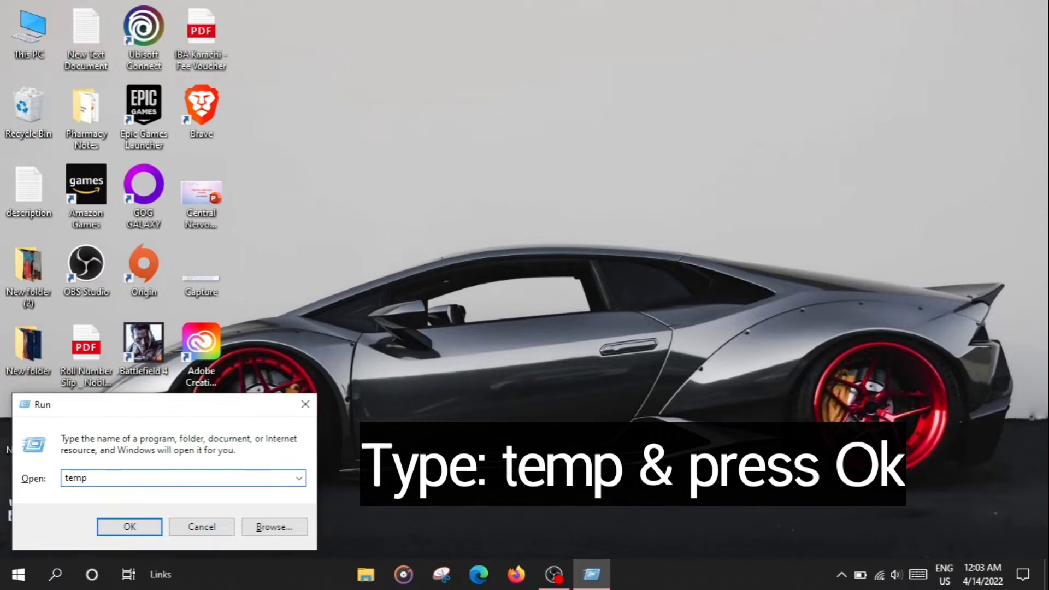
{"action": "type", "text": "p"}
{"action": "key", "text": "Return"}
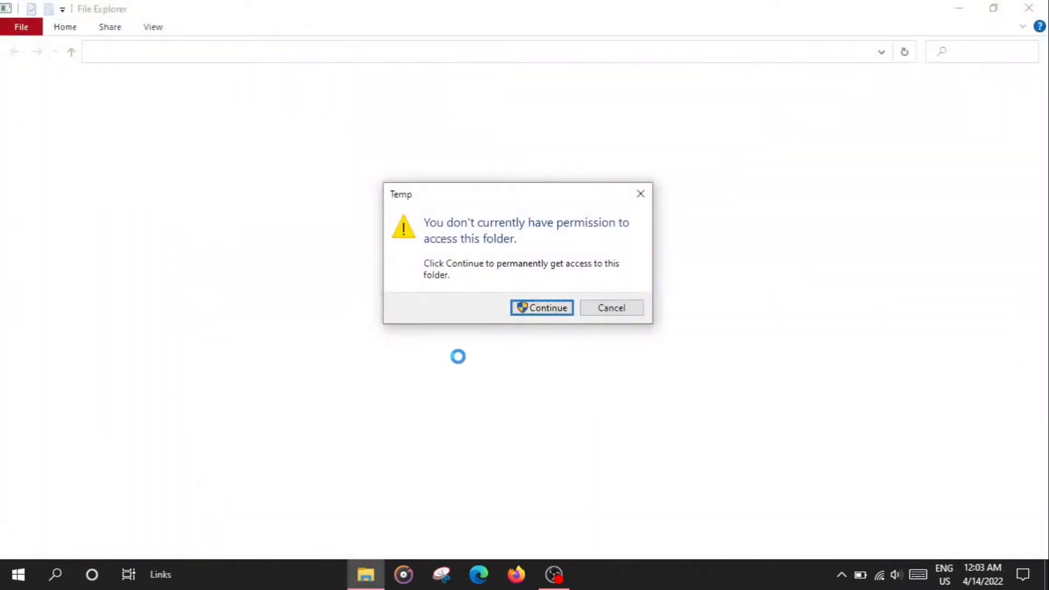
{"action": "left_click", "coordinate": [543, 308]}
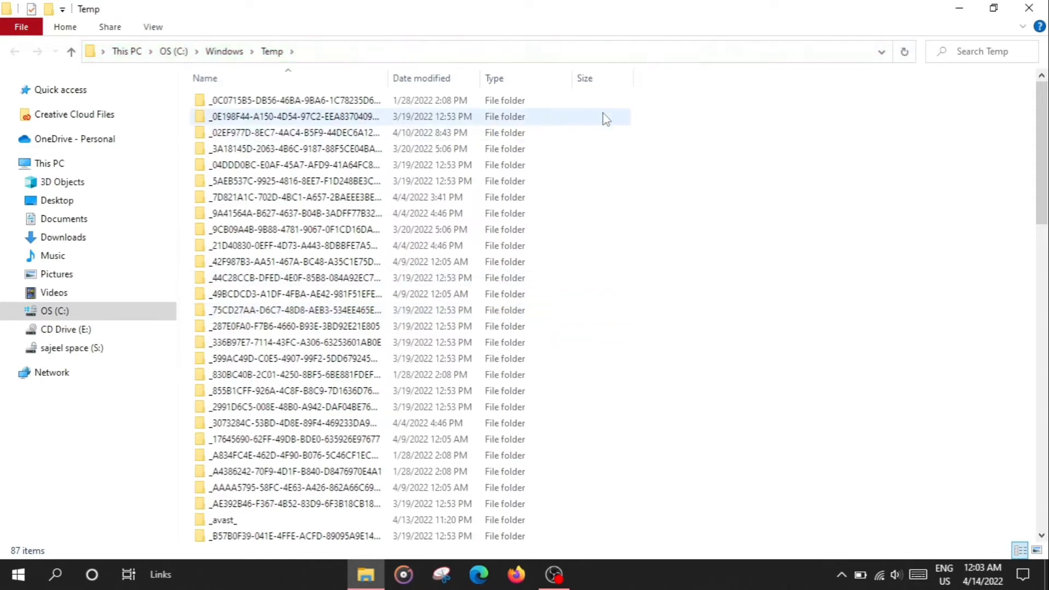
Step: Delete all items in the Windows Temp folder with administrator permission, skipping the folder in use, and close the window
{"action": "left_click_drag", "start_coordinate": [655, 105], "coordinate": [241, 579]}
{"action": "key", "text": "Delete"}
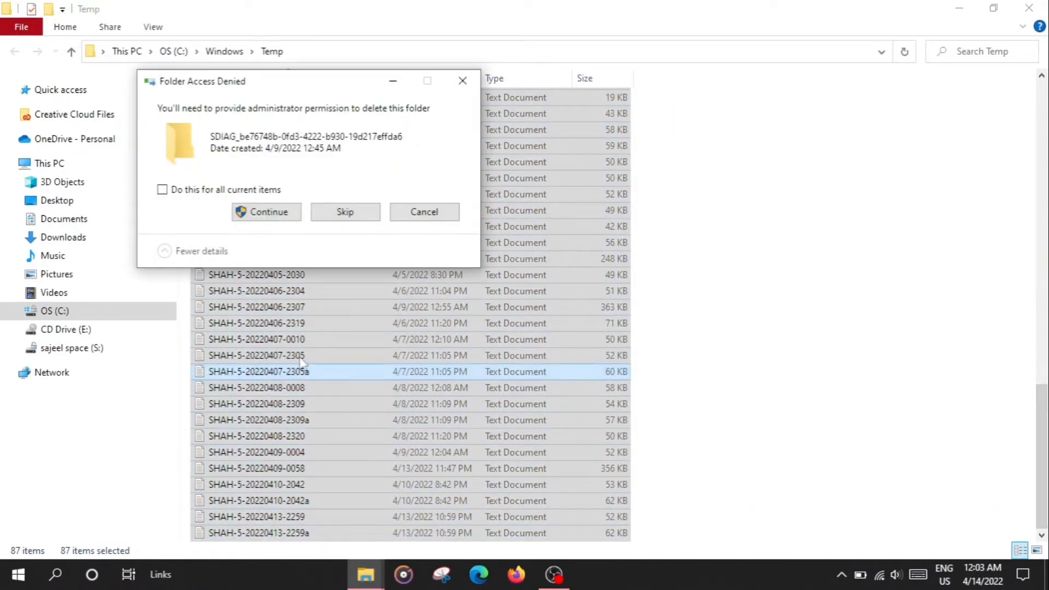
{"action": "left_click", "coordinate": [265, 216]}
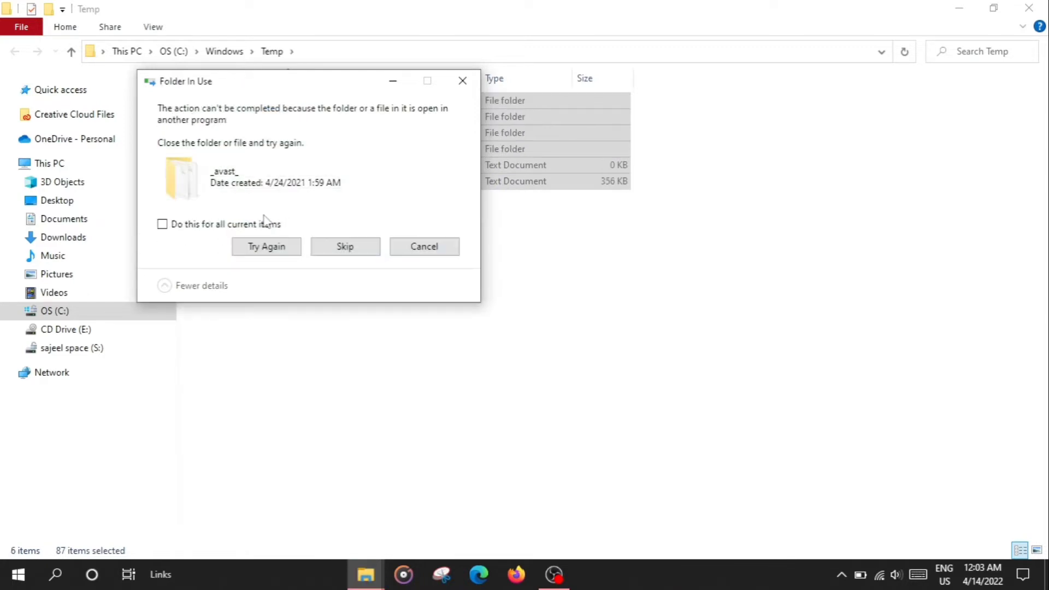
{"action": "left_click", "coordinate": [345, 247]}
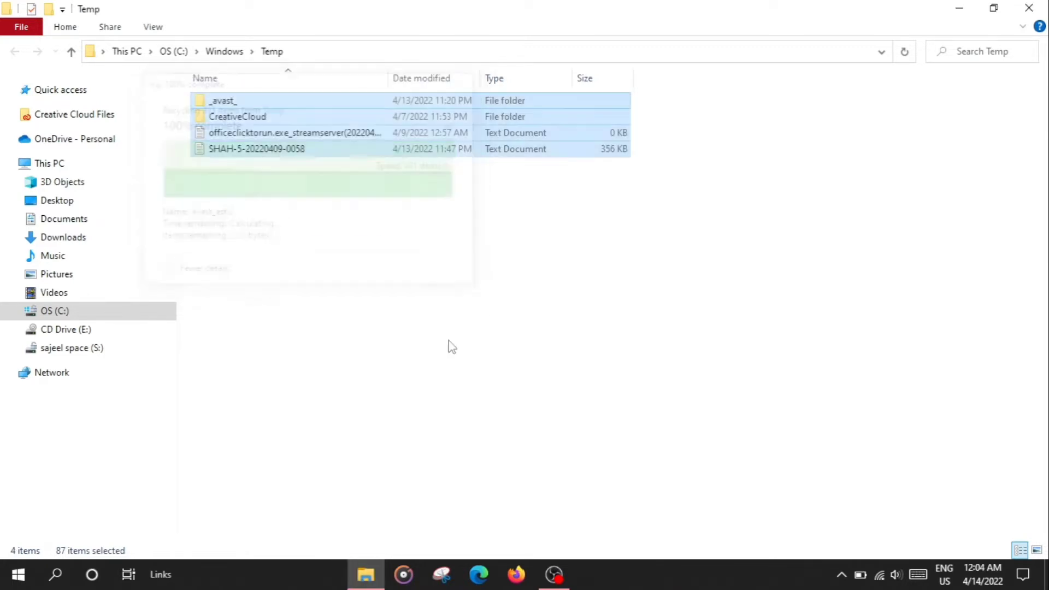
{"action": "left_click", "coordinate": [1028, 8]}
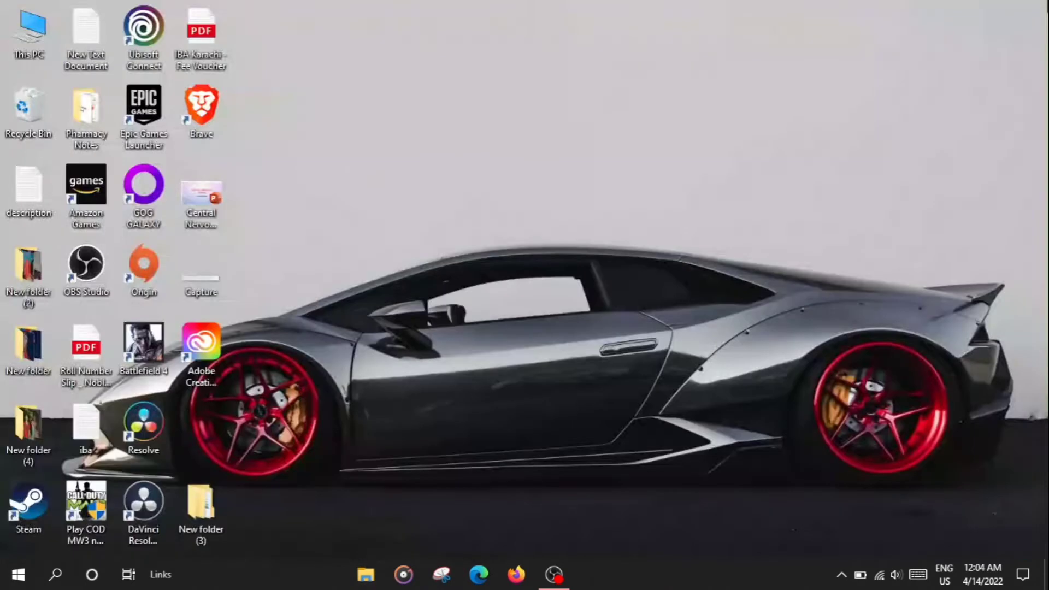
Step: Find the Run app through Windows search and open it again
{"action": "left_click", "coordinate": [54, 575]}
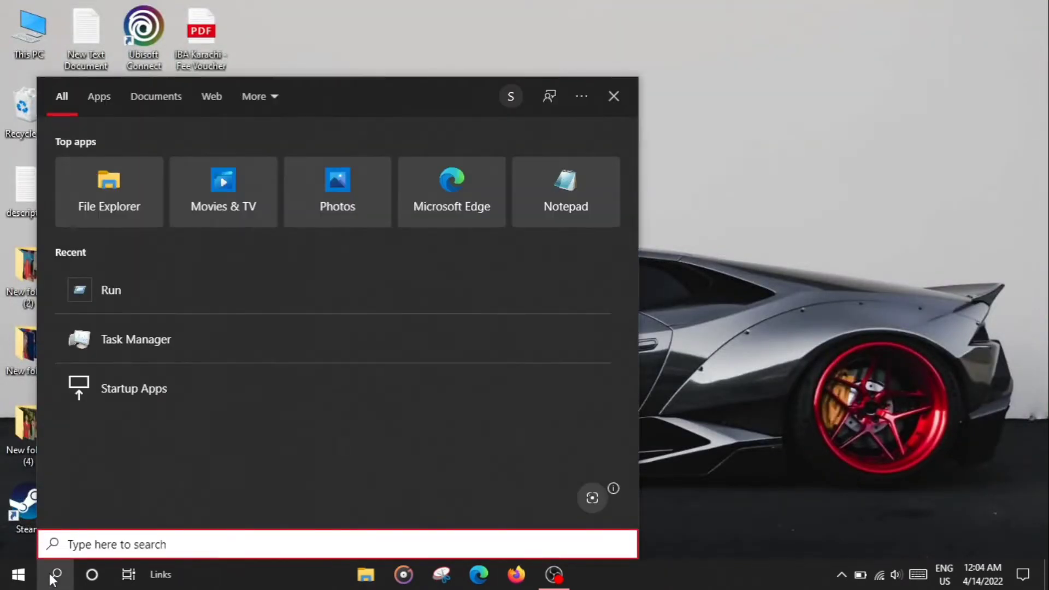
{"action": "type", "text": "run"}
{"action": "key", "text": "Return"}
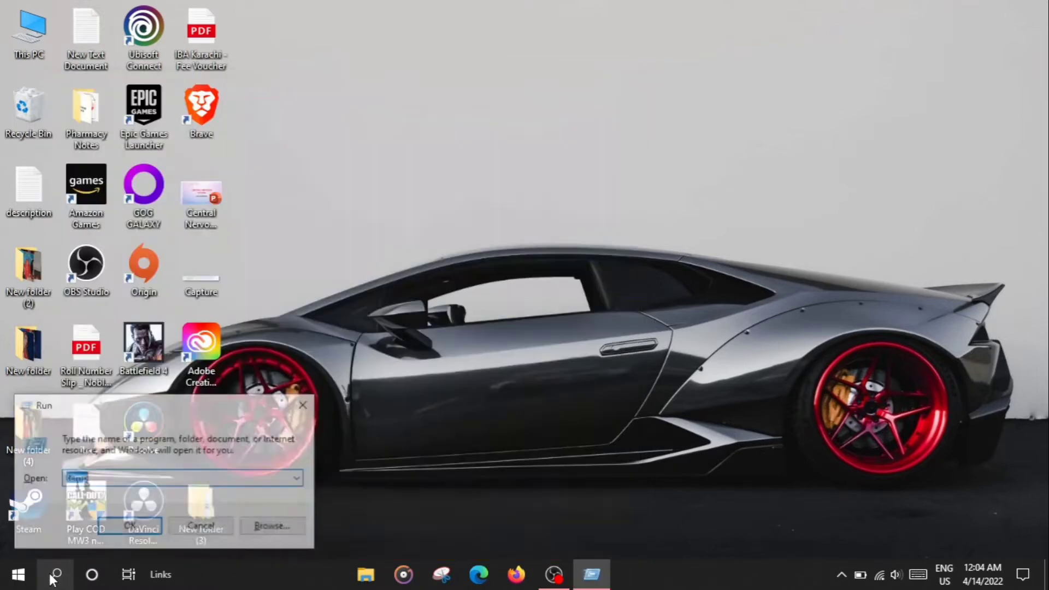
Step: Replace the command with %temp% and run it to open the user account's local Temp folder
{"action": "left_click", "coordinate": [152, 477]}
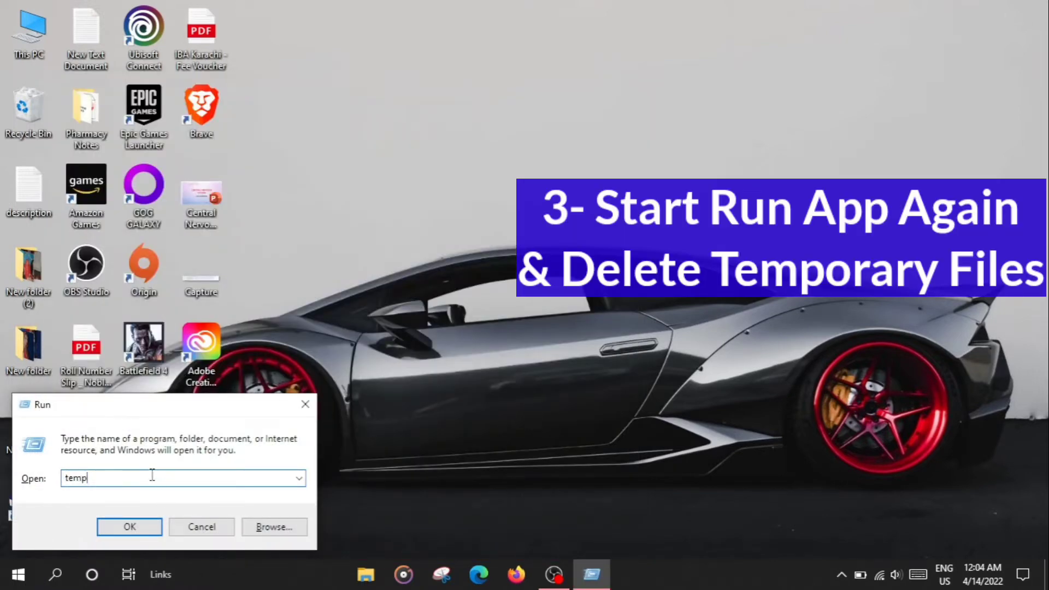
{"action": "key", "text": "BackSpace"}
{"action": "key", "text": "BackSpace"}
{"action": "key", "text": "BackSpace"}
{"action": "key", "text": "BackSpace"}
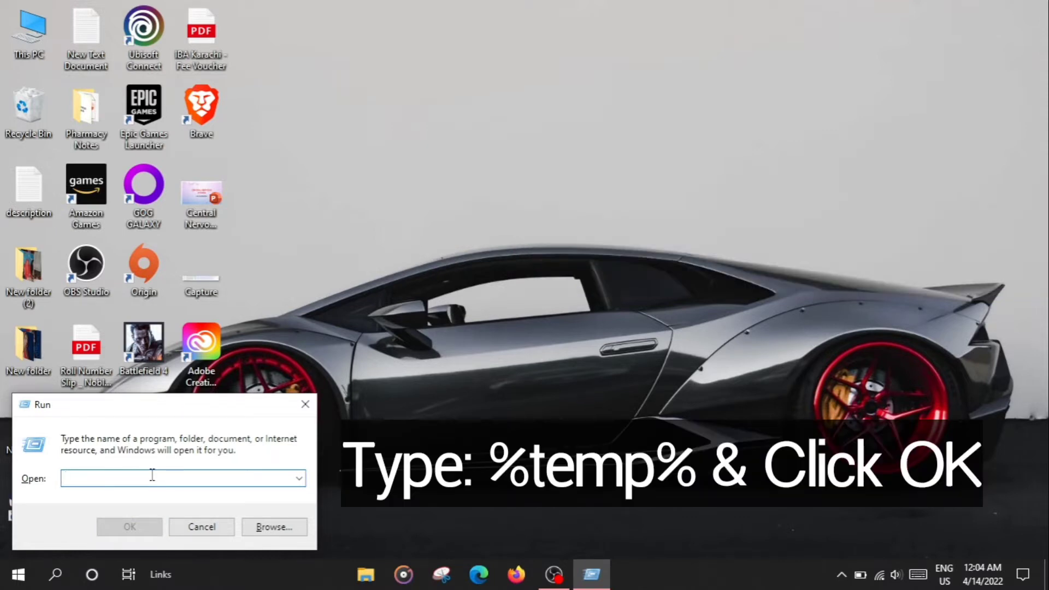
{"action": "type", "text": "%"}
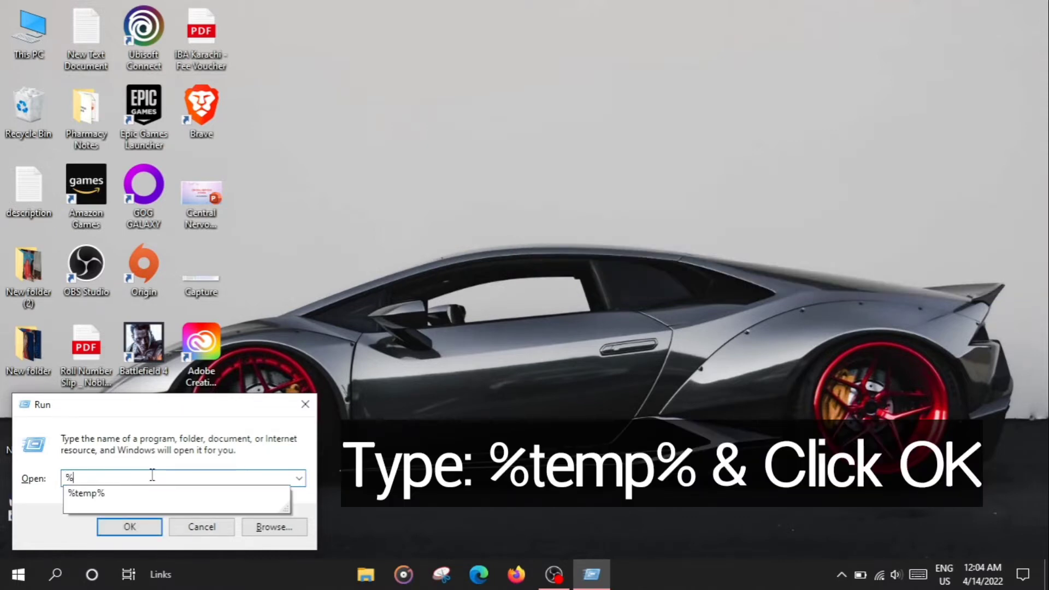
{"action": "left_click", "coordinate": [120, 493]}
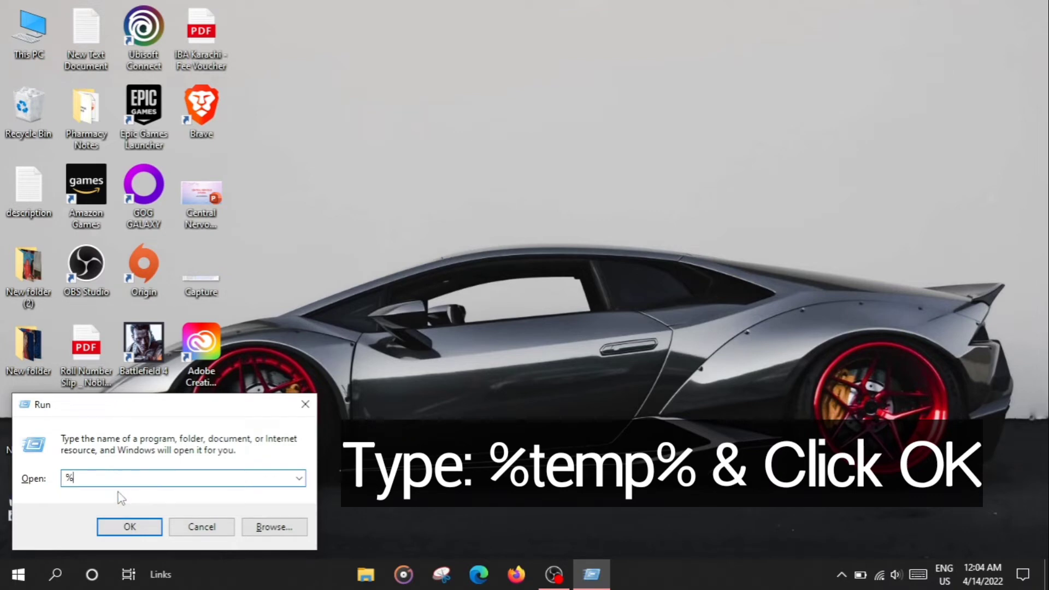
{"action": "left_click", "coordinate": [130, 527]}
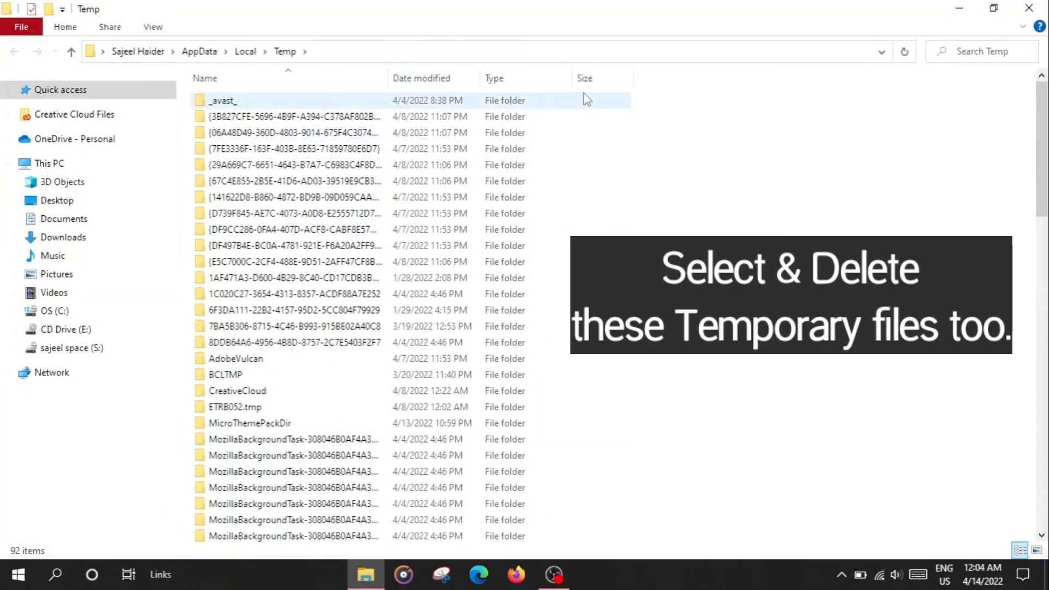
Step: Permanently delete all items in the local Temp folder with administrator permission, skipping all files that are in use
{"action": "left_click_drag", "start_coordinate": [667, 95], "coordinate": [226, 574]}
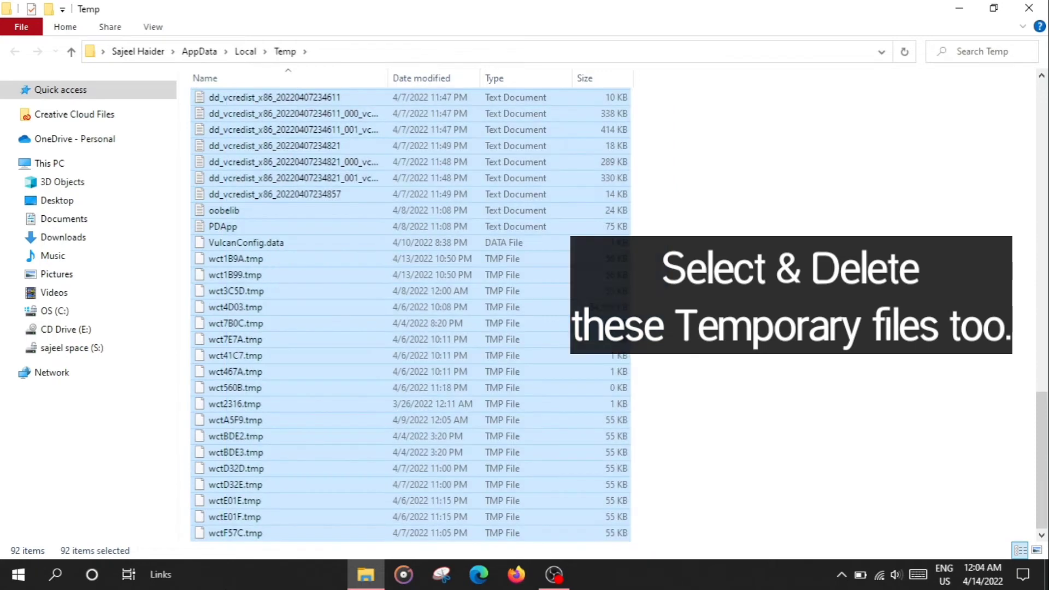
{"action": "key", "text": "shift+Delete"}
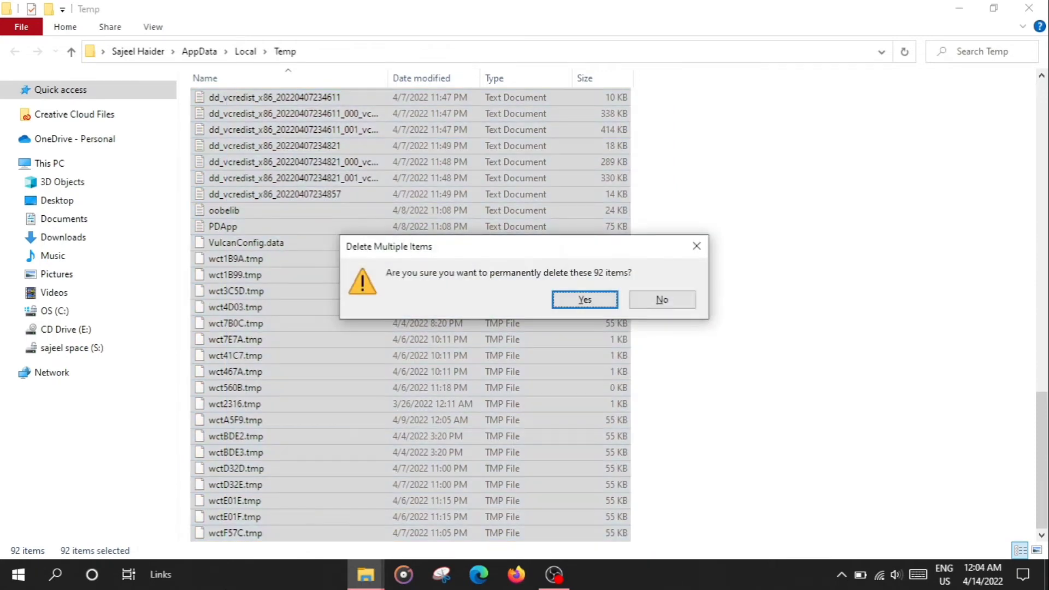
{"action": "key", "text": "Return"}
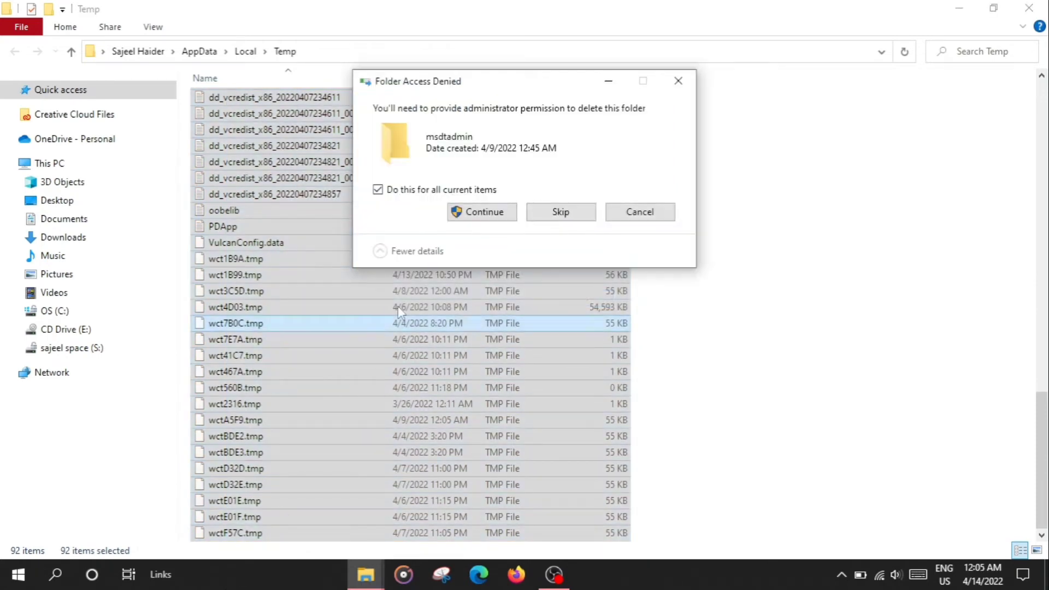
{"action": "left_click", "coordinate": [479, 214]}
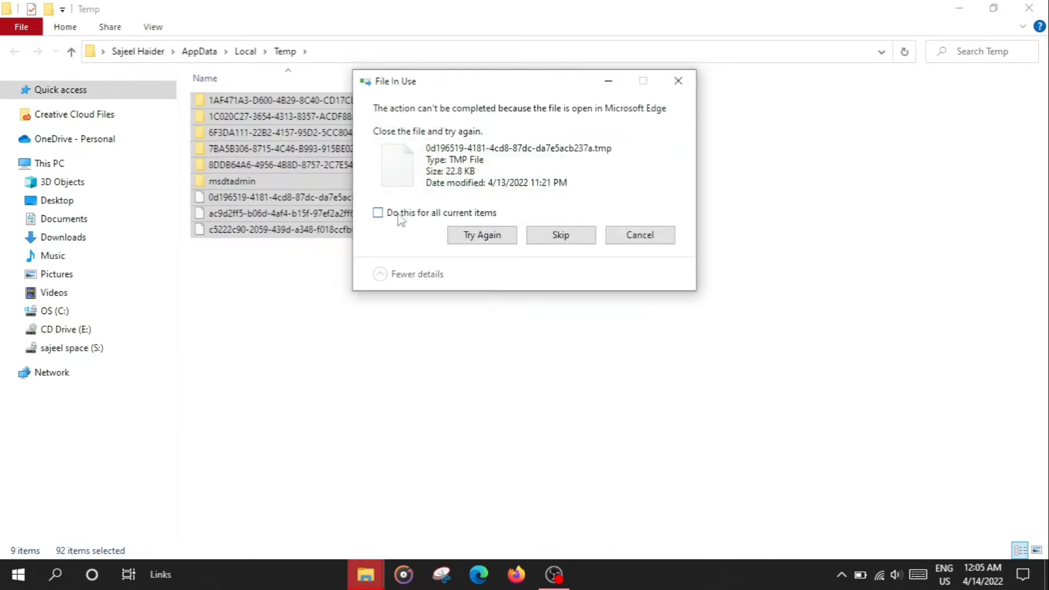
{"action": "left_click", "coordinate": [411, 212]}
{"action": "left_click", "coordinate": [553, 237]}
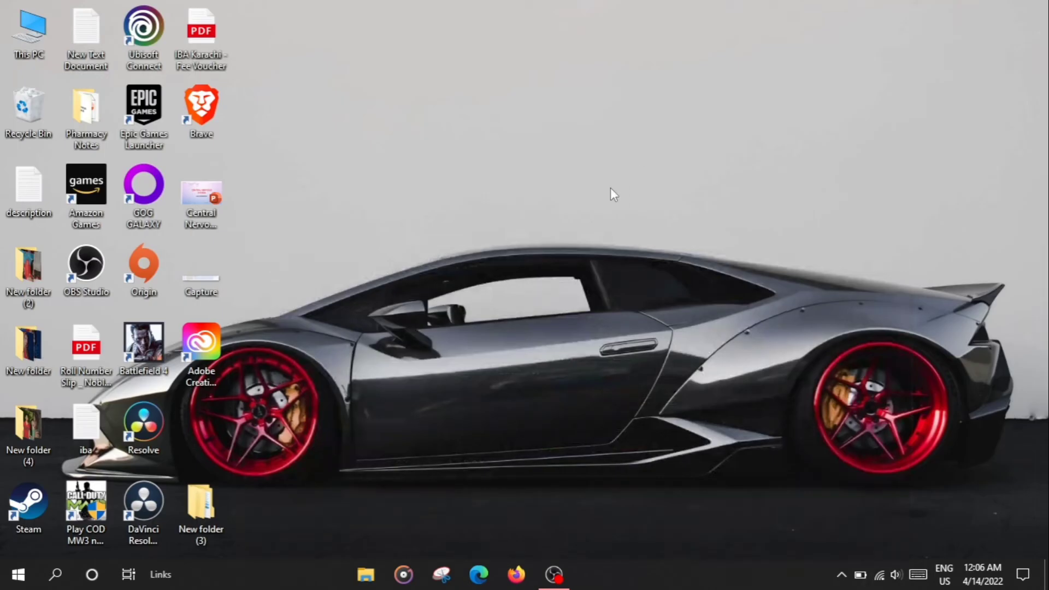
Step: Bring up the Run dialog once more by searching Windows for run
{"action": "left_click", "coordinate": [56, 575]}
{"action": "type", "text": "run"}
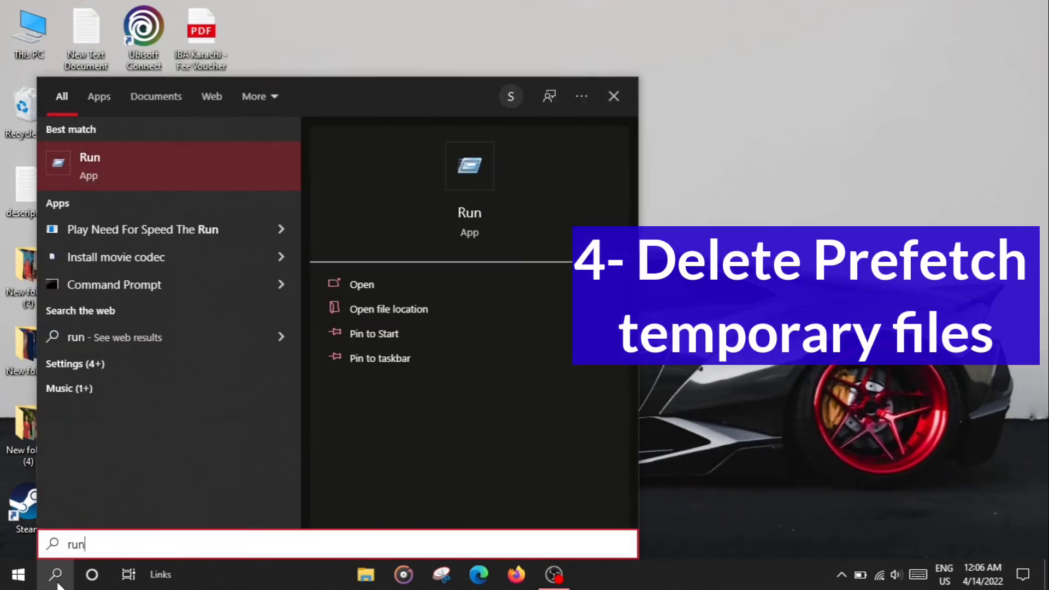
{"action": "key", "text": "Return"}
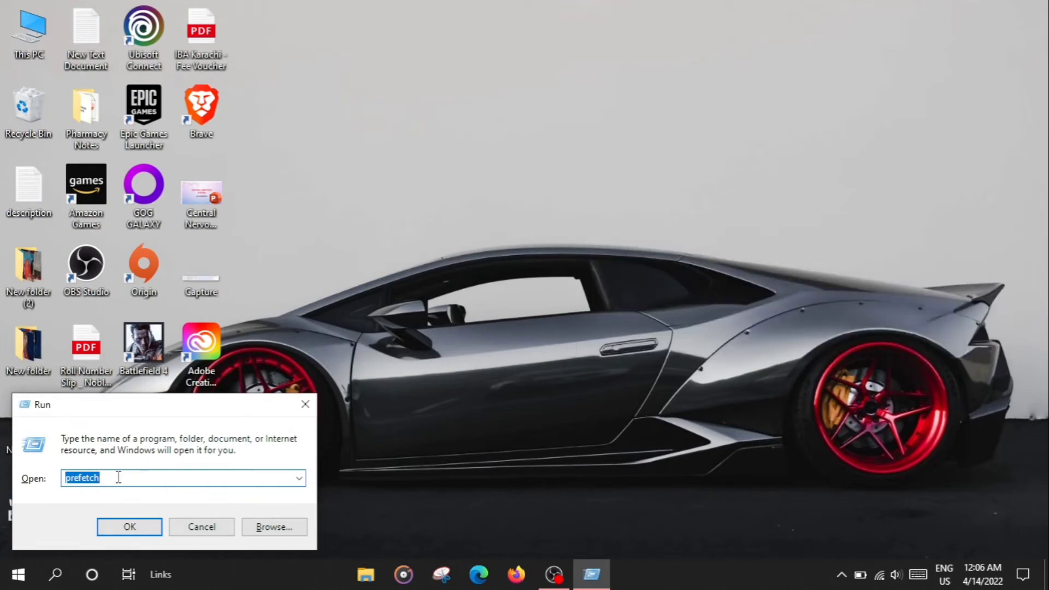
Step: Run the prefetch command to open the Prefetch folder and delete all its items, skipping every file that is in use
{"action": "left_click", "coordinate": [109, 527]}
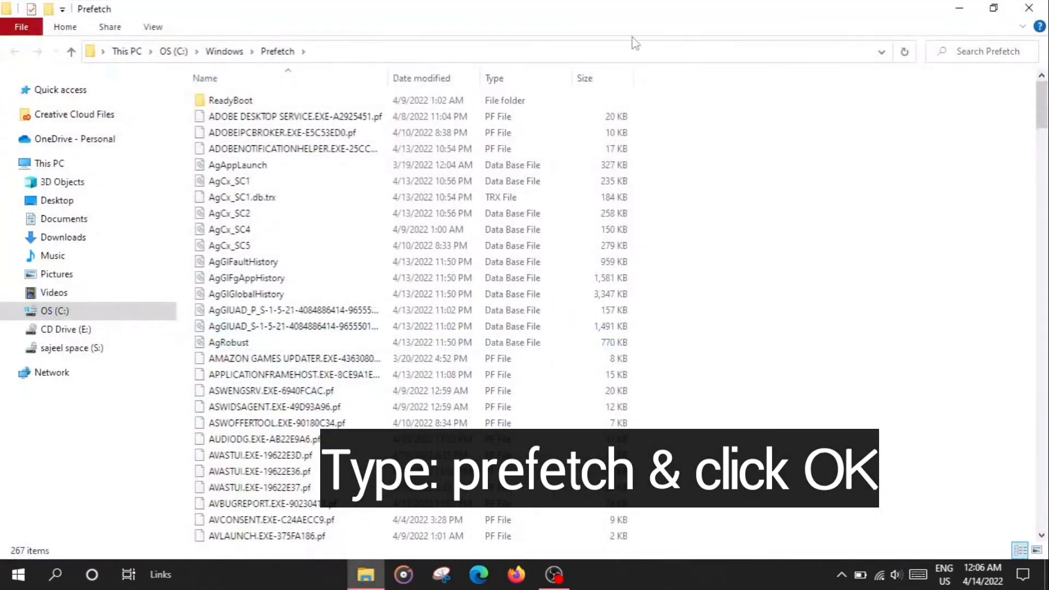
{"action": "left_click_drag", "start_coordinate": [718, 93], "coordinate": [191, 544]}
{"action": "left_click_drag", "start_coordinate": [270, 543], "coordinate": [269, 542]}
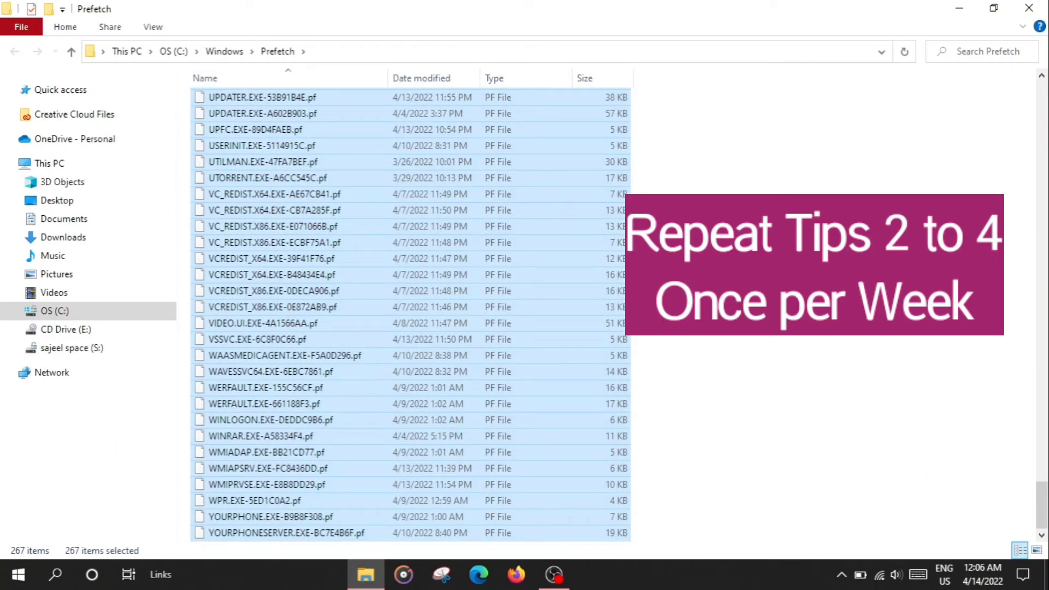
{"action": "key", "text": "Delete"}
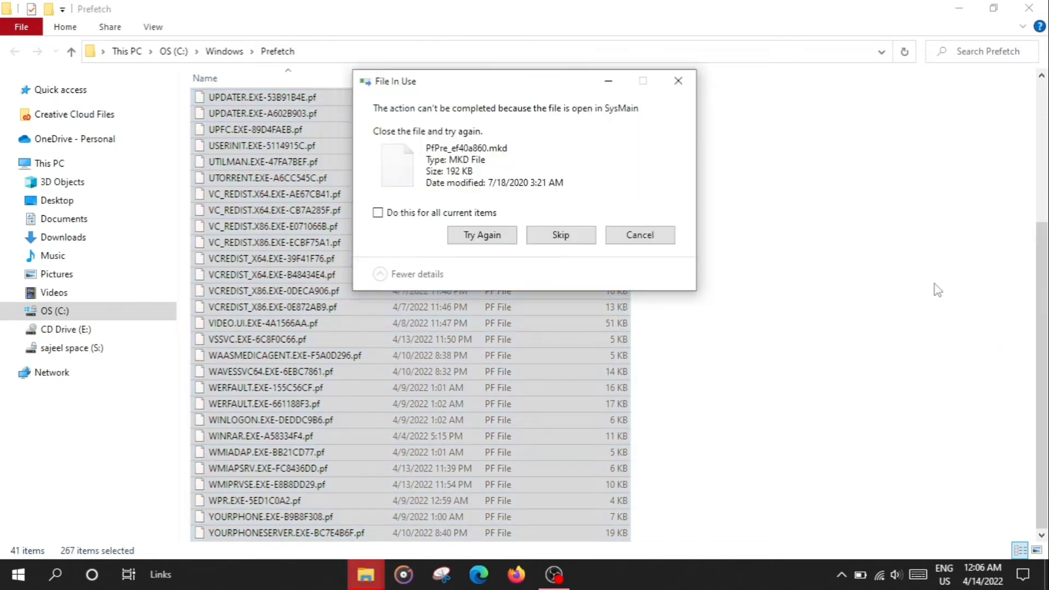
{"action": "left_click", "coordinate": [457, 215]}
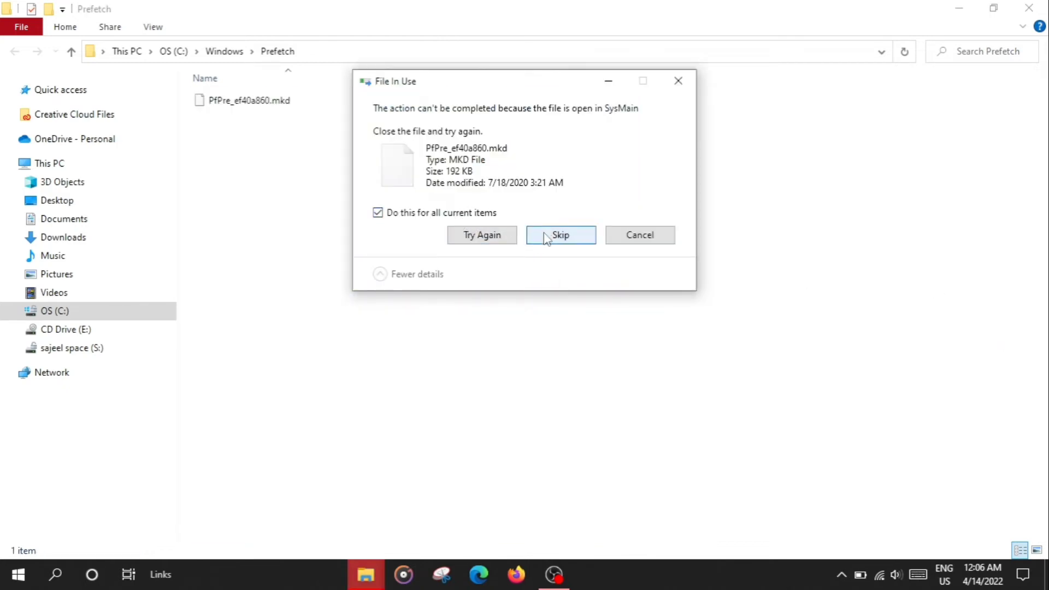
{"action": "left_click", "coordinate": [560, 235]}
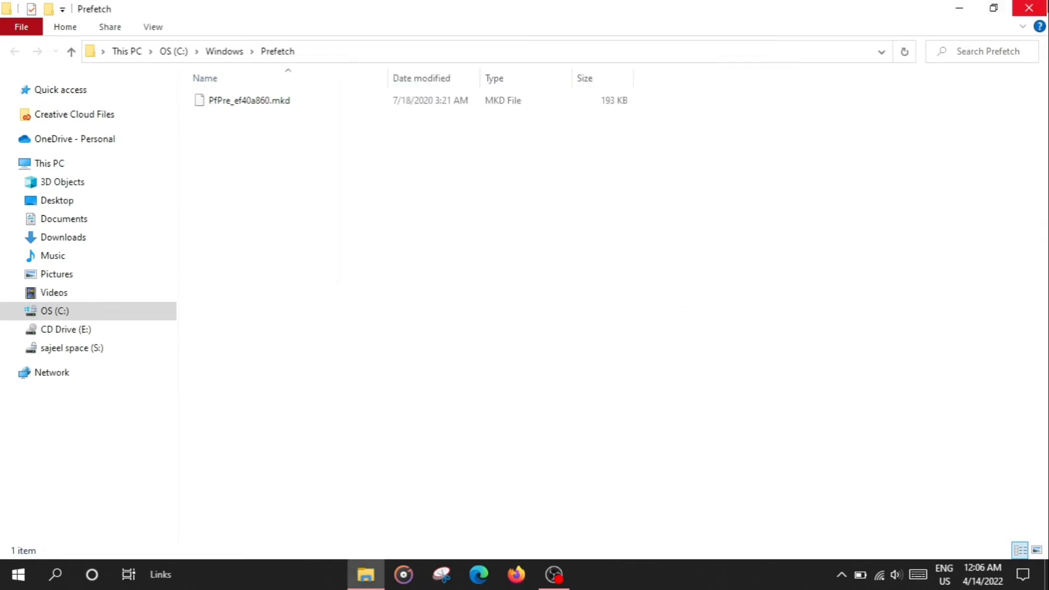
{"action": "left_click", "coordinate": [1029, 7]}
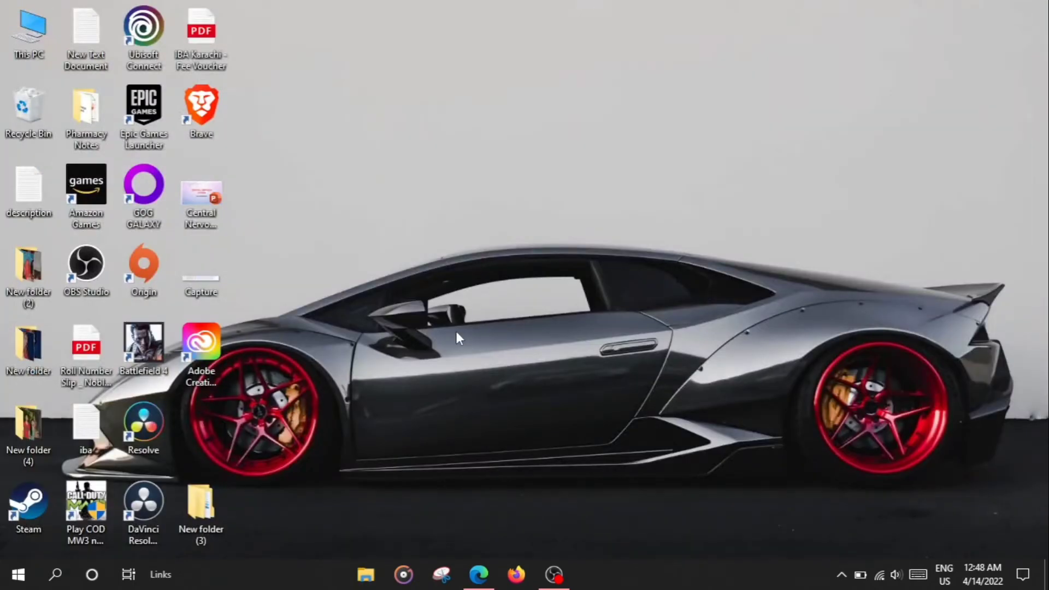
Step: Find mrt through Windows search, launch the Malicious Software Removal Tool and proceed to its scan type options
{"action": "left_click", "coordinate": [48, 577]}
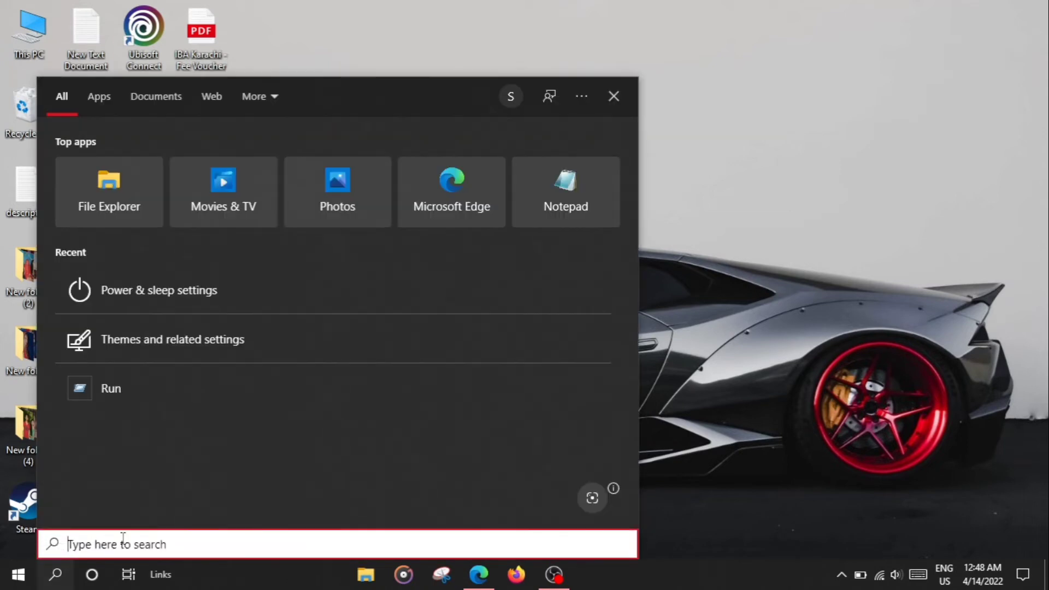
{"action": "type", "text": "mrt"}
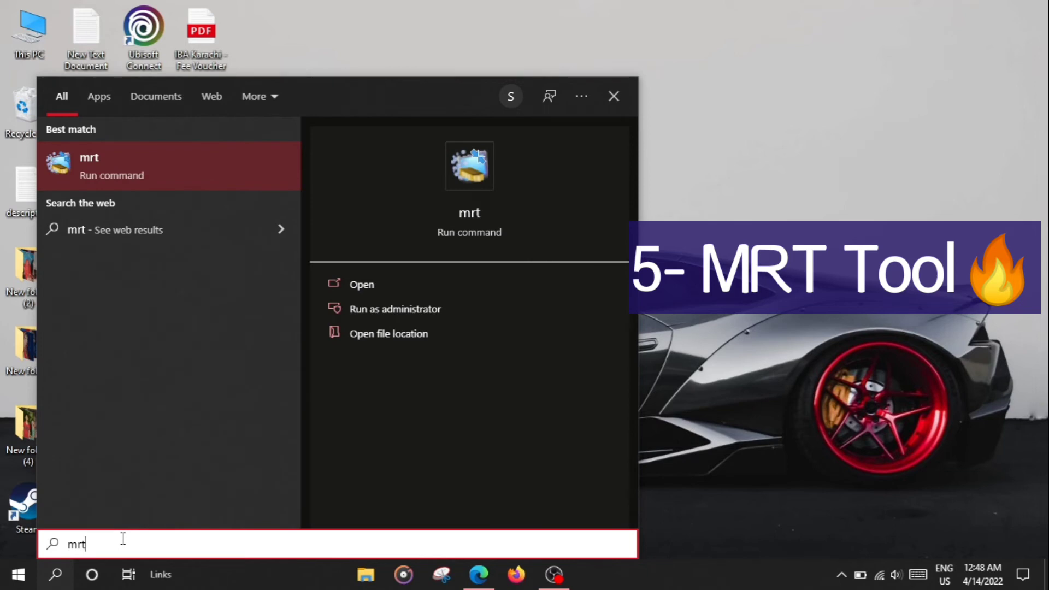
{"action": "key", "text": "Return"}
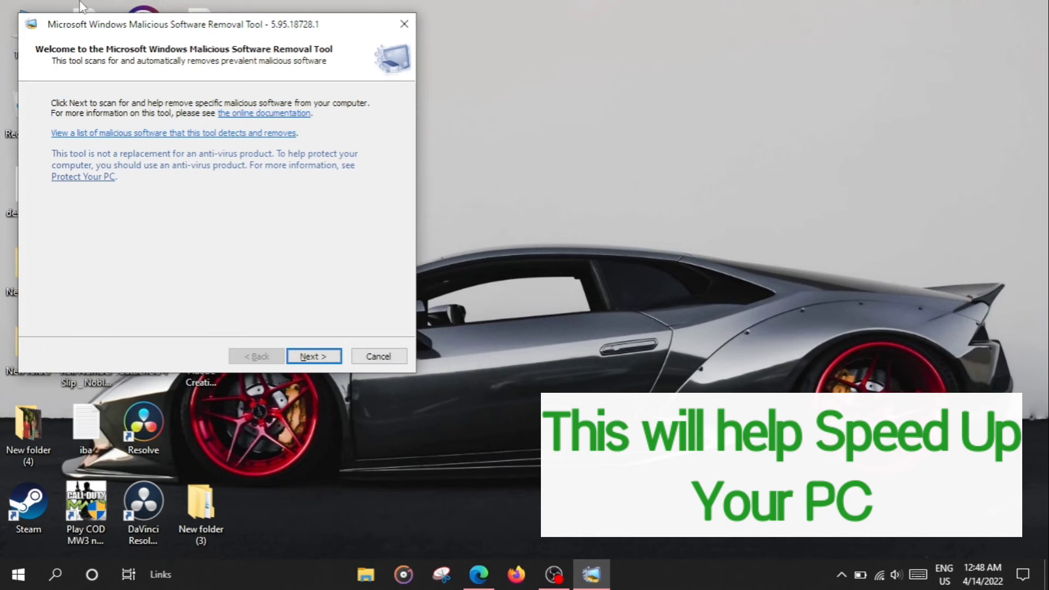
{"action": "left_click", "coordinate": [314, 356]}
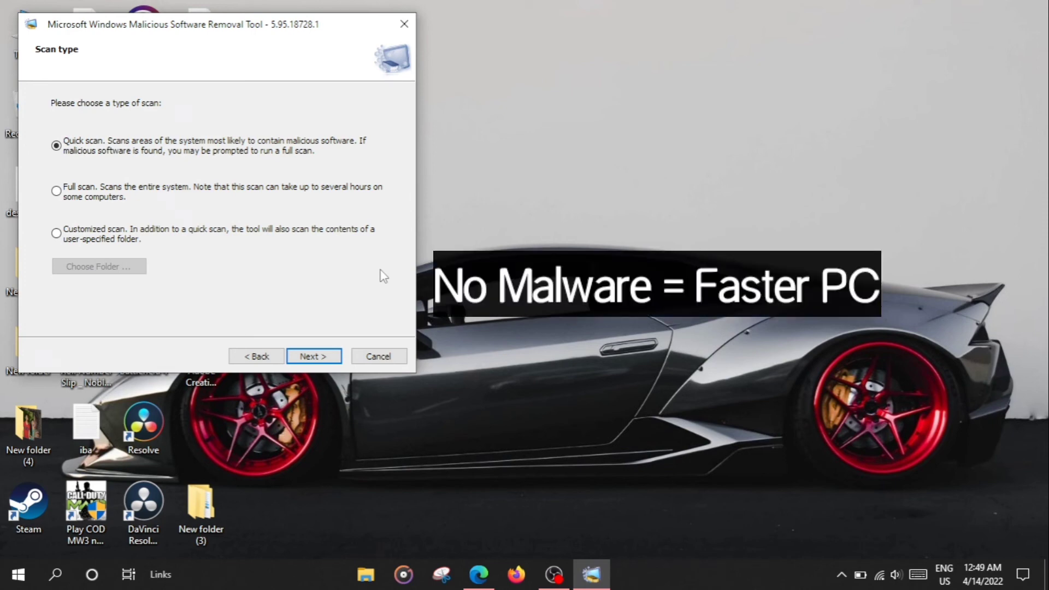
Step: Switch to Microsoft Edge and look over the videos page of the BlehJeel YouTube channel
{"action": "left_click", "coordinate": [479, 574]}
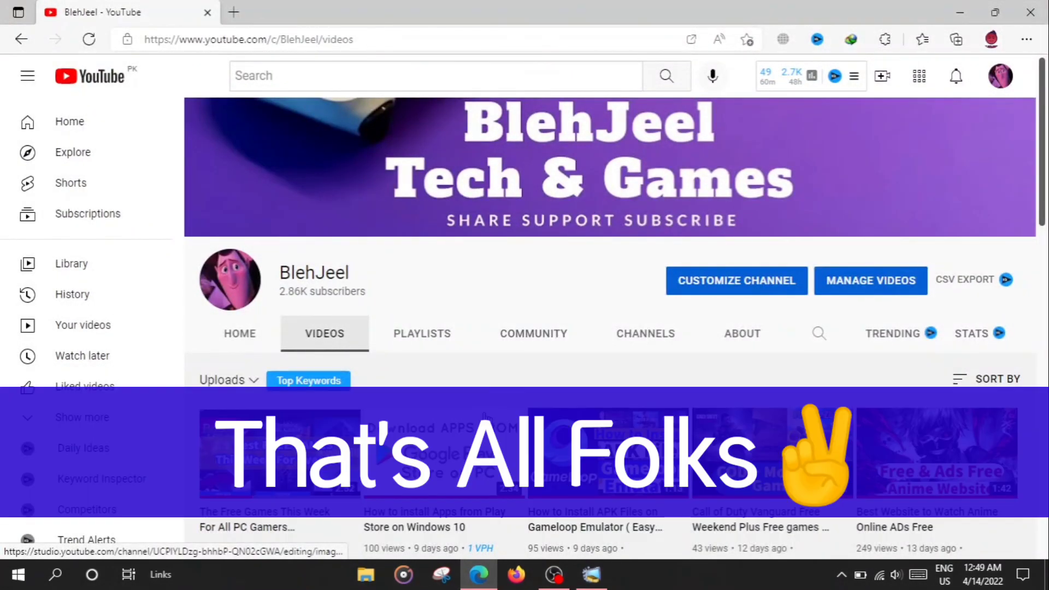
{"action": "scroll", "coordinate": [555, 239], "scroll_direction": "down", "scroll_amount": 4}
{"action": "scroll", "coordinate": [280, 454], "scroll_direction": "up", "scroll_amount": 4}
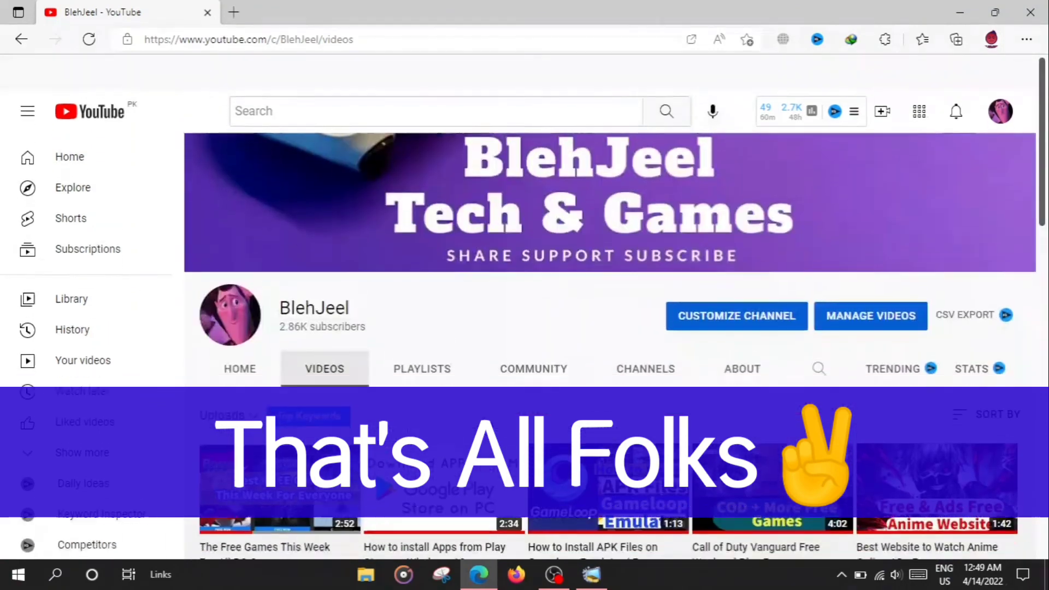